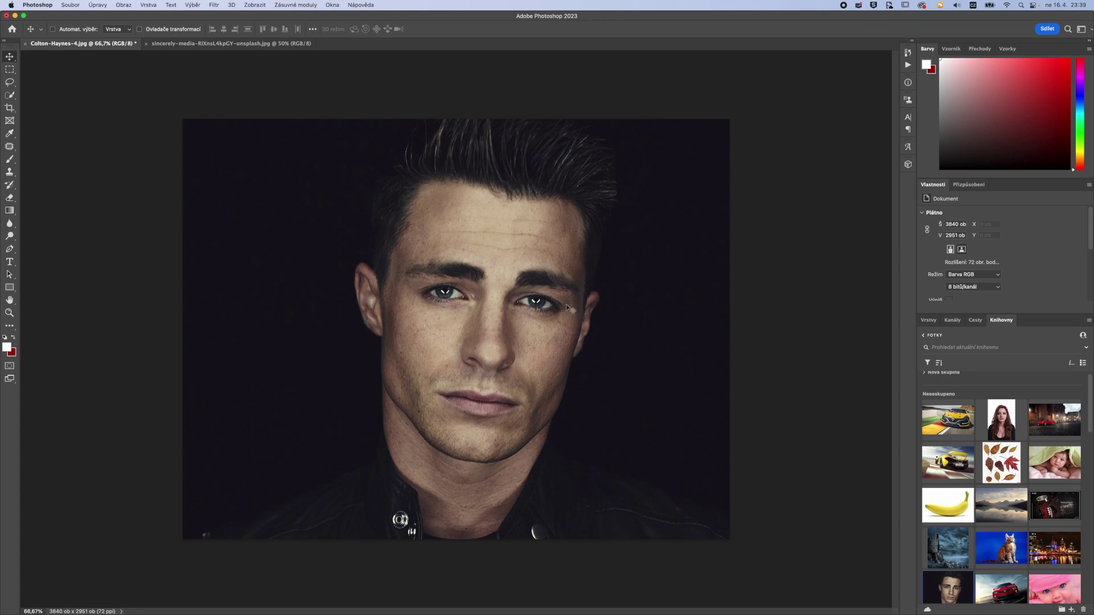
Load the action file Vodoznak do rohů fotografie (větší než 3000 px).atn and expand its action set.
{"action": "left_click", "coordinate": [909, 65]}
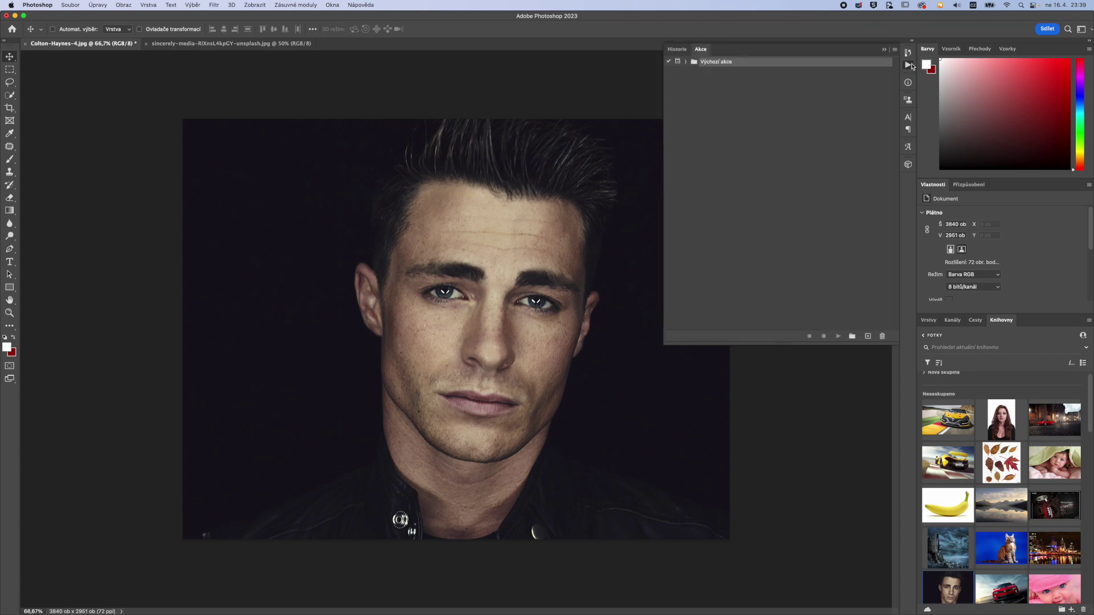
{"action": "left_click", "coordinate": [894, 50]}
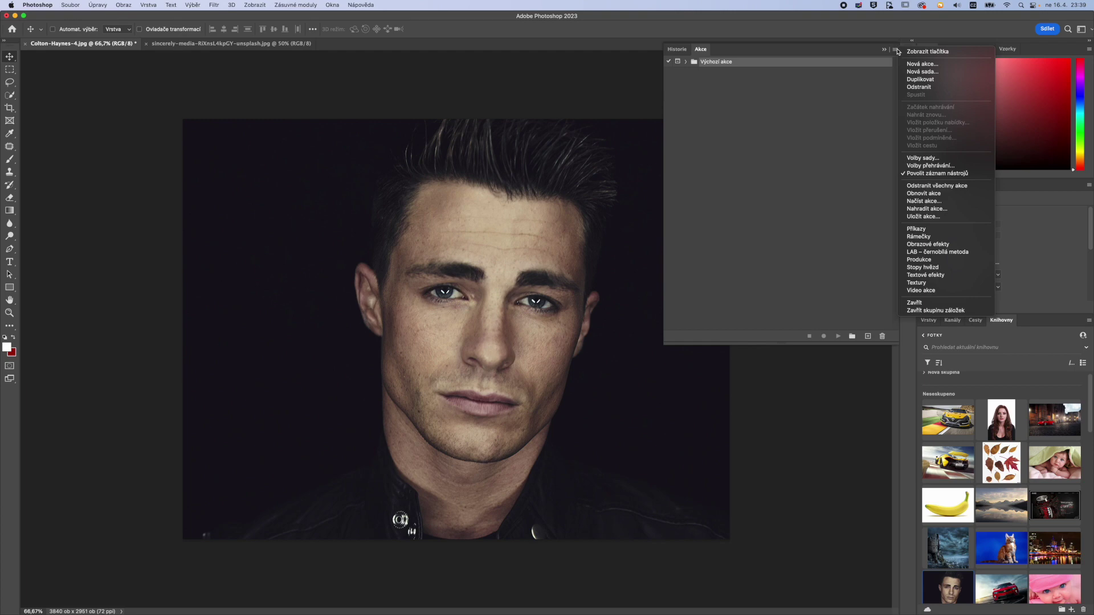
{"action": "left_click", "coordinate": [922, 203]}
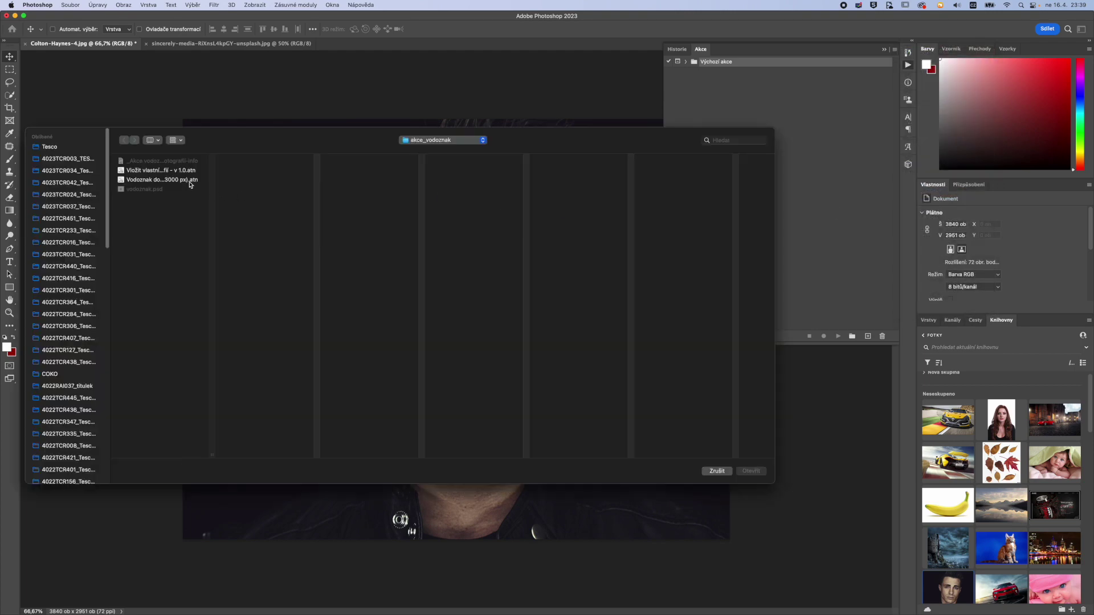
{"action": "left_click", "coordinate": [188, 181]}
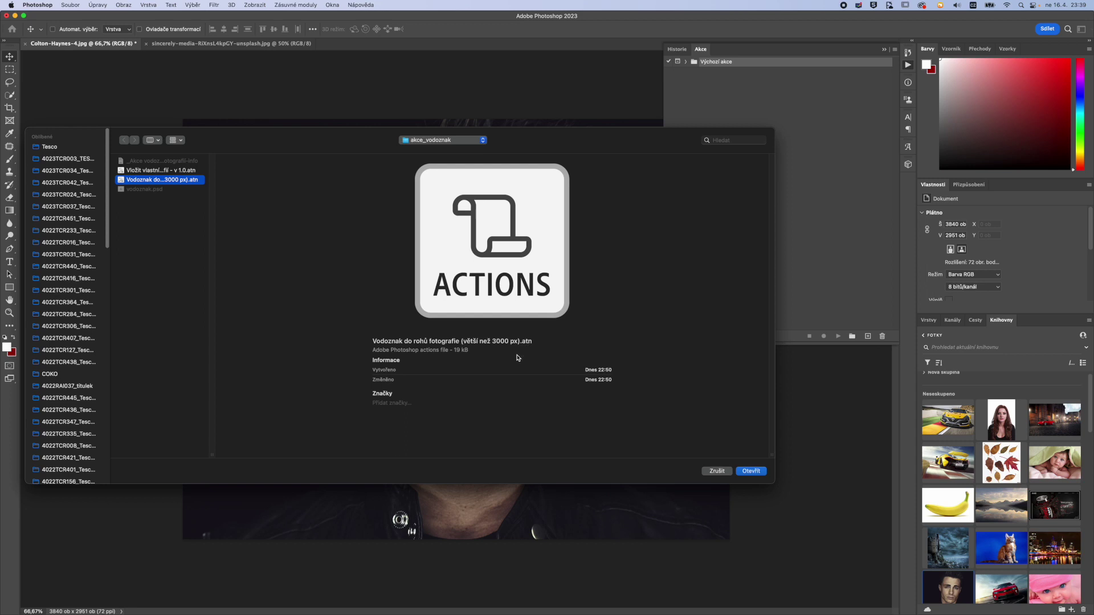
{"action": "left_click", "coordinate": [751, 471]}
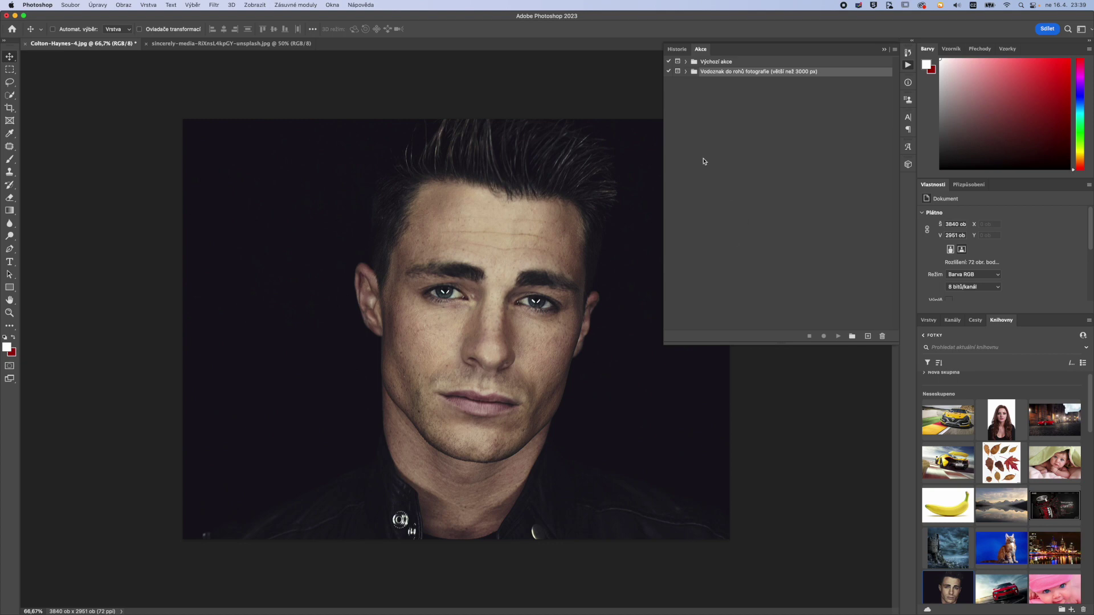
{"action": "left_click", "coordinate": [685, 72]}
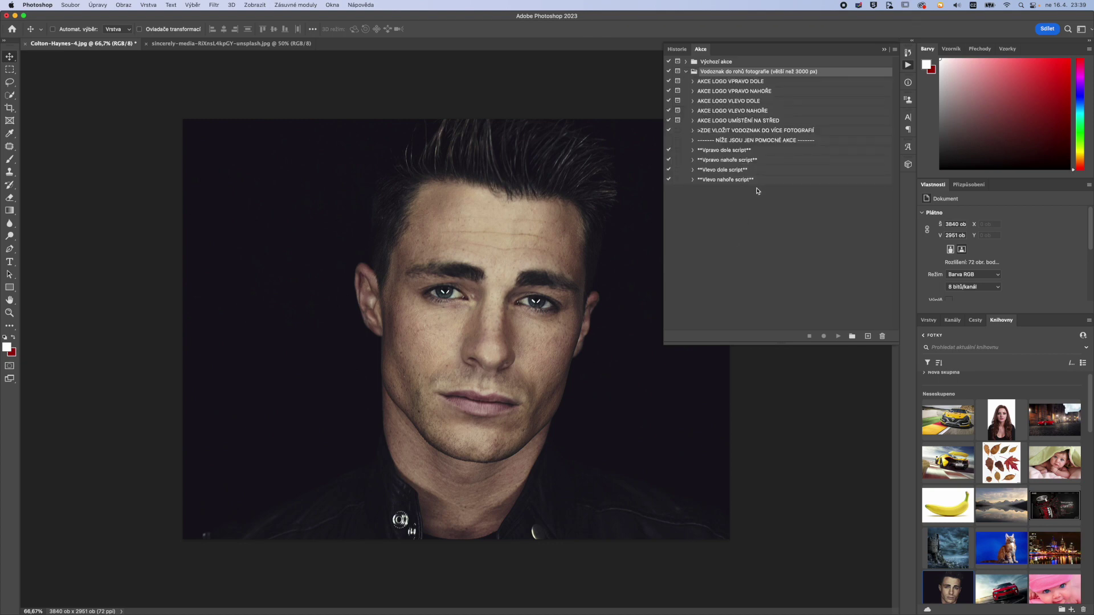
Compare the wedding photo with the man's portrait by switching between the two open documents.
{"action": "left_click", "coordinate": [250, 45]}
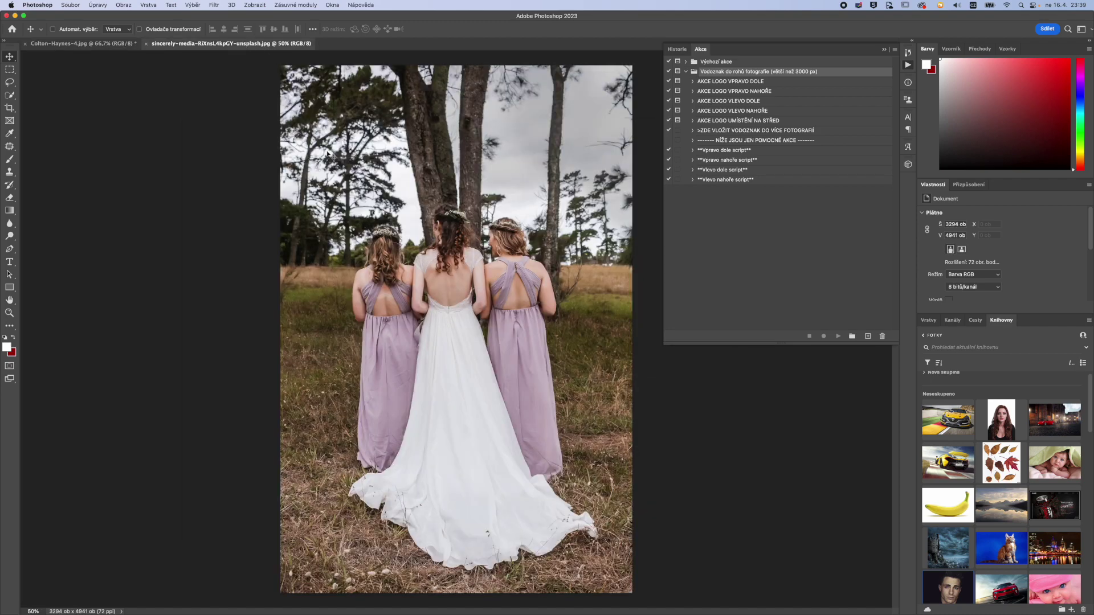
{"action": "left_click", "coordinate": [91, 44]}
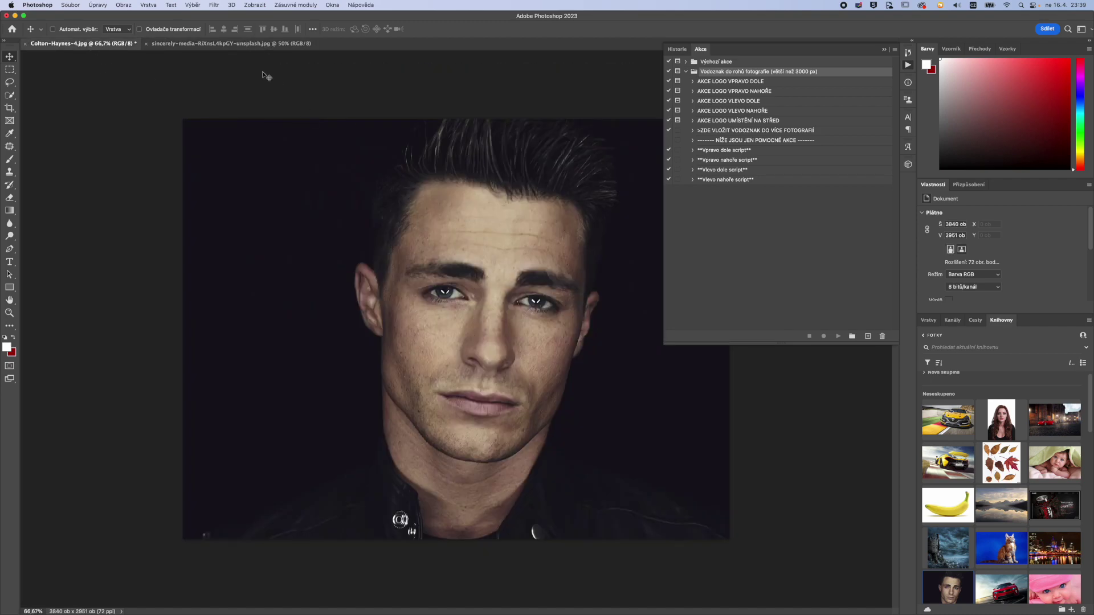
{"action": "left_click", "coordinate": [251, 43]}
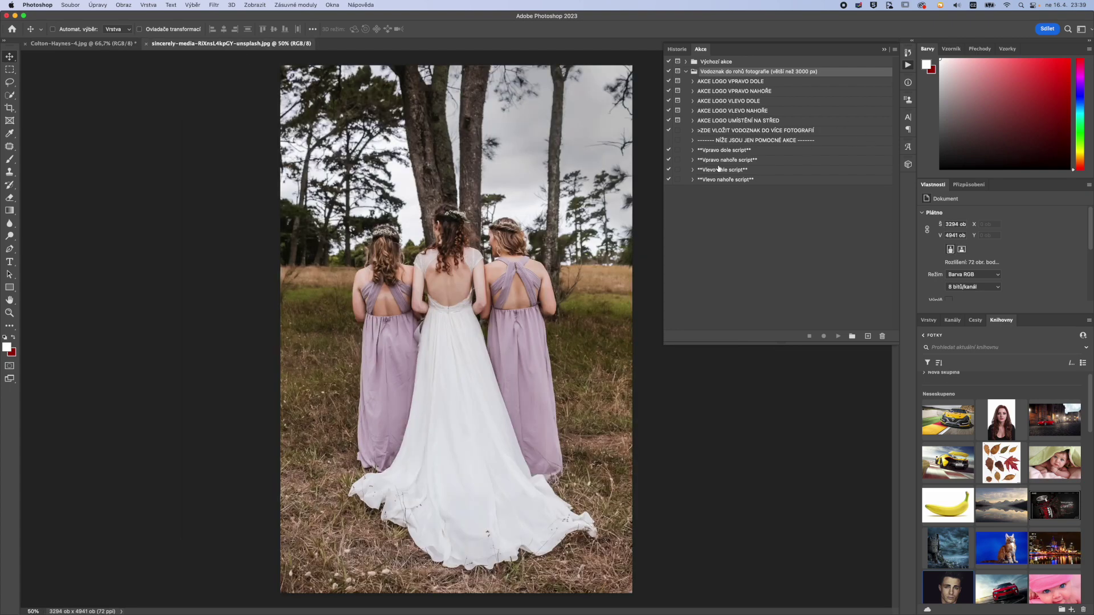
{"action": "left_click", "coordinate": [79, 44]}
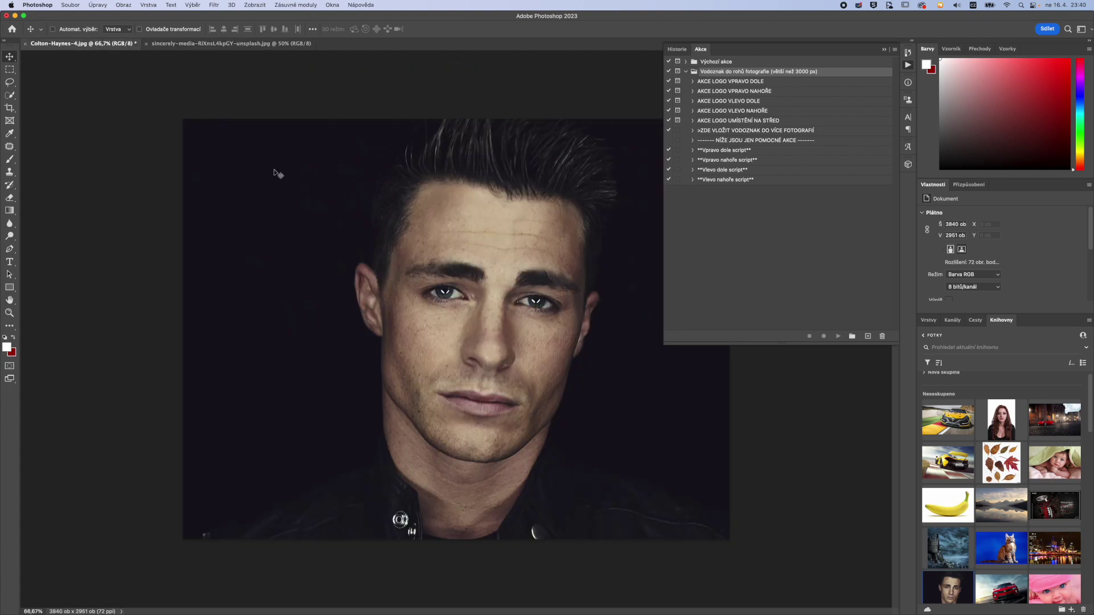
Run AKCE LOGO VPRAVO DOLE on the man's portrait, placing logo.psd enlarged to about 178 × 164 px.
{"action": "left_click", "coordinate": [719, 83]}
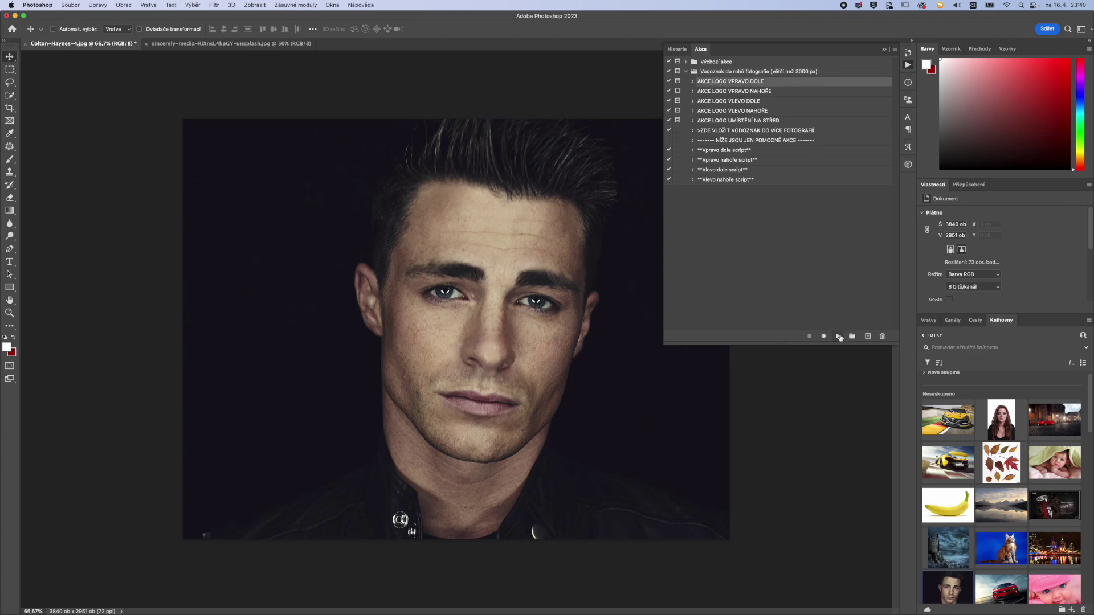
{"action": "left_click", "coordinate": [839, 336]}
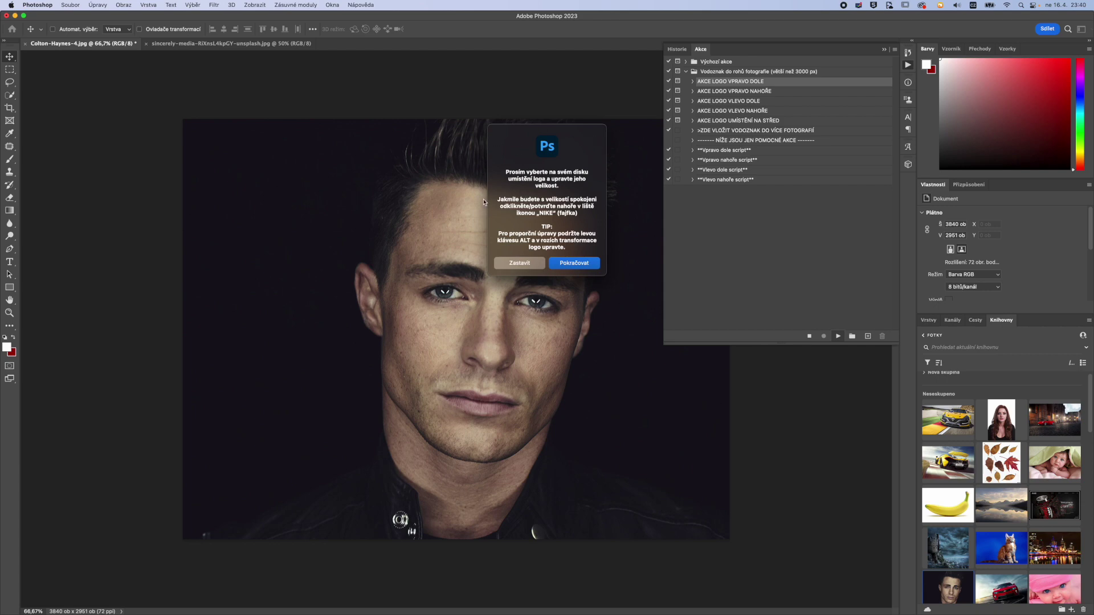
{"action": "left_click", "coordinate": [564, 262]}
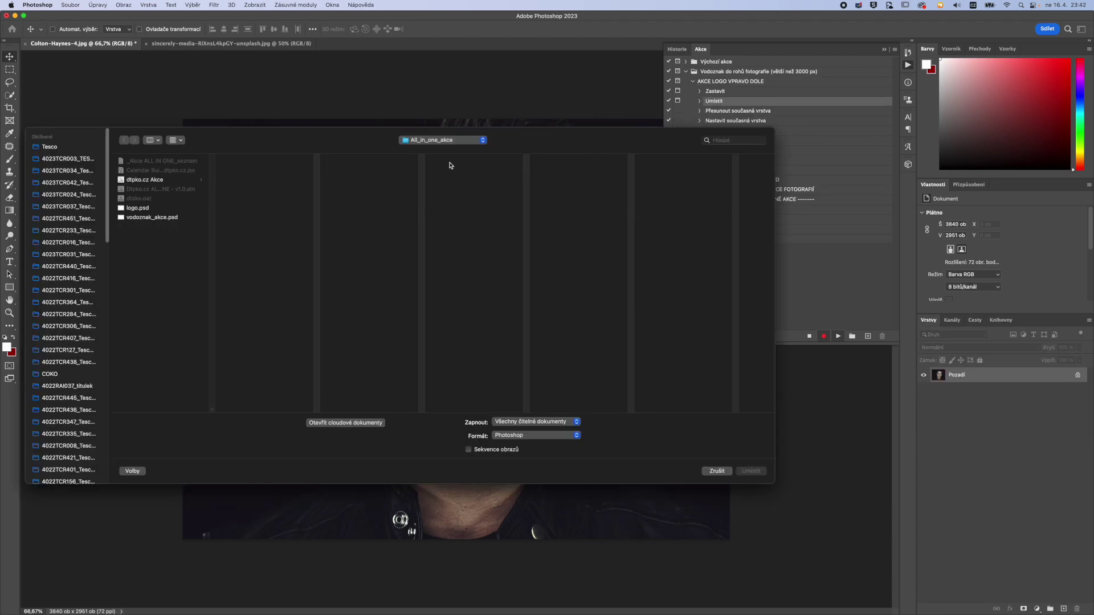
{"action": "left_click", "coordinate": [143, 208]}
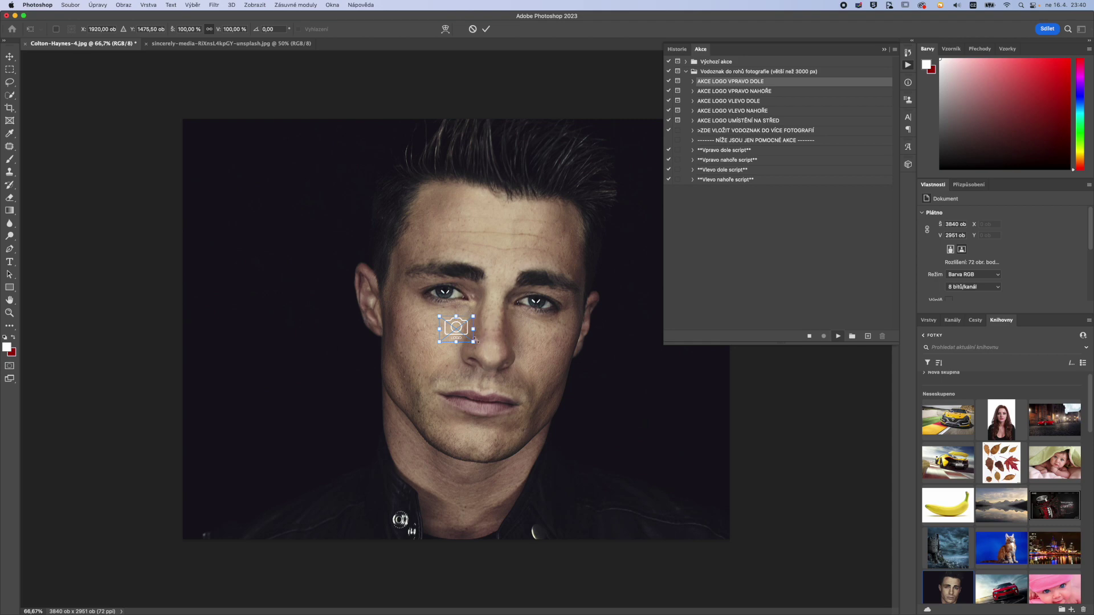
{"action": "mouse_move", "coordinate": [474, 343]}
{"action": "left_mouse_down"}
{"action": "mouse_move", "coordinate": [486, 353]}
{"action": "mouse_move", "coordinate": [475, 347]}
{"action": "left_mouse_up"}
{"action": "left_click", "coordinate": [487, 30]}
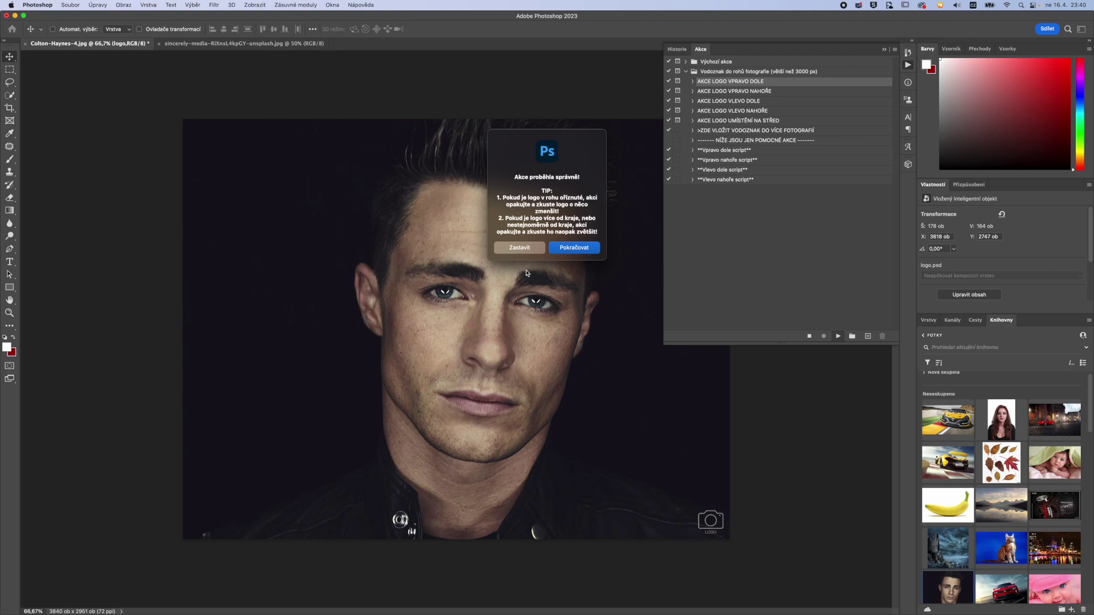
{"action": "left_click", "coordinate": [573, 249]}
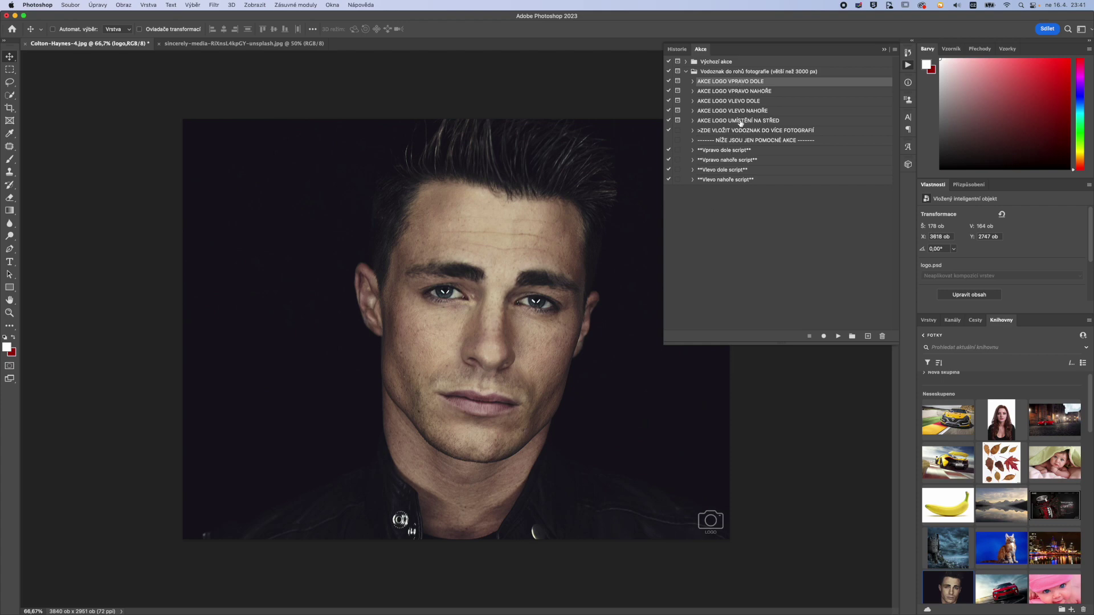
Expand the commands of AKCE LOGO VPRAVO DOLE and delete the logo layer from the portrait.
{"action": "left_click", "coordinate": [739, 121]}
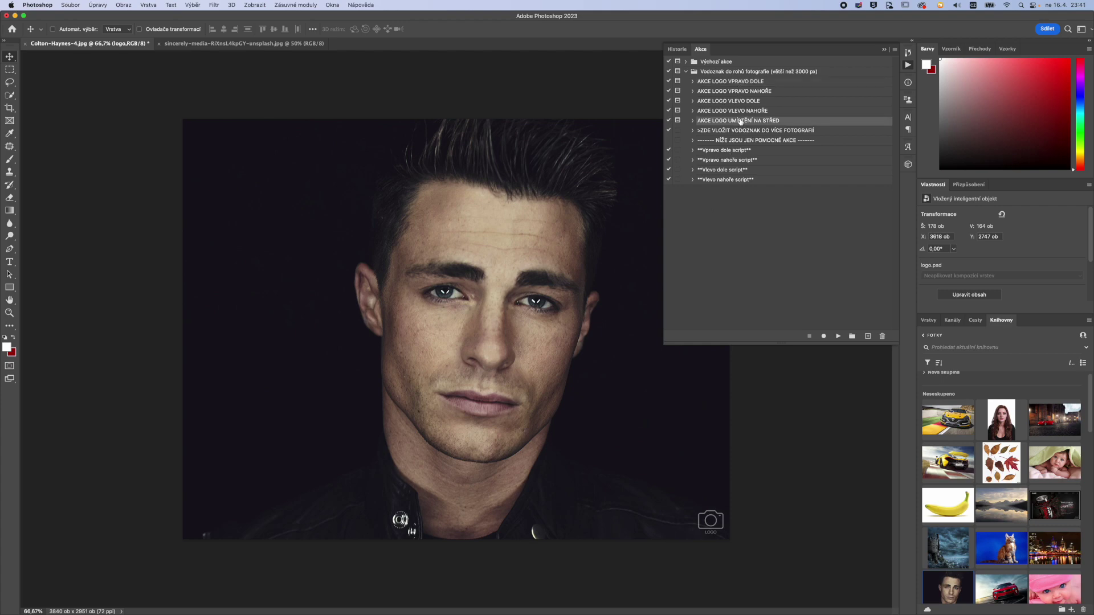
{"action": "left_click", "coordinate": [928, 320]}
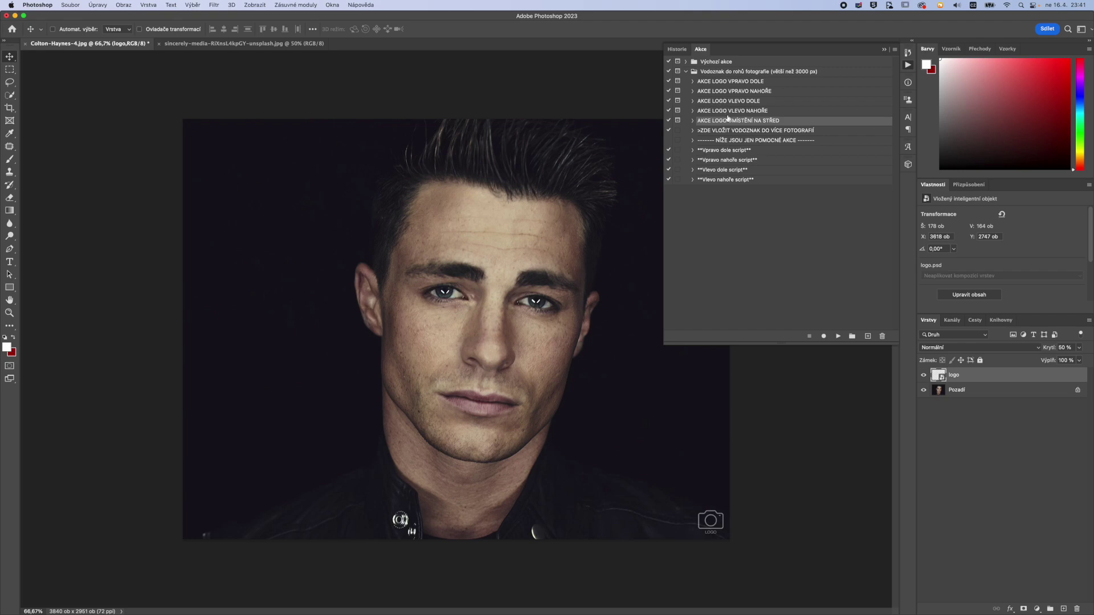
{"action": "left_click", "coordinate": [733, 132]}
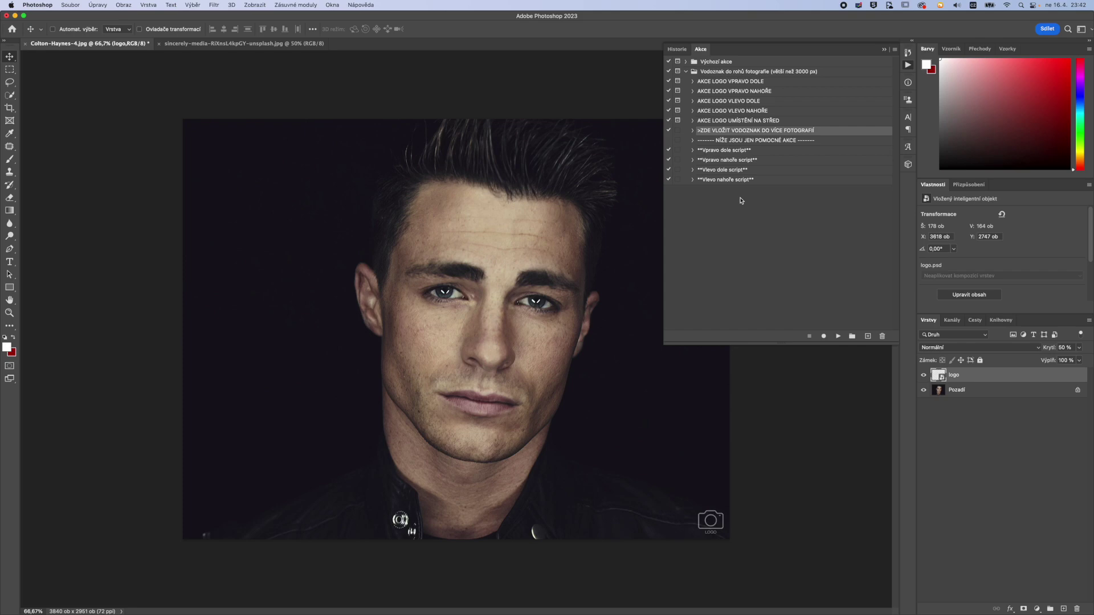
{"action": "left_click", "coordinate": [693, 82]}
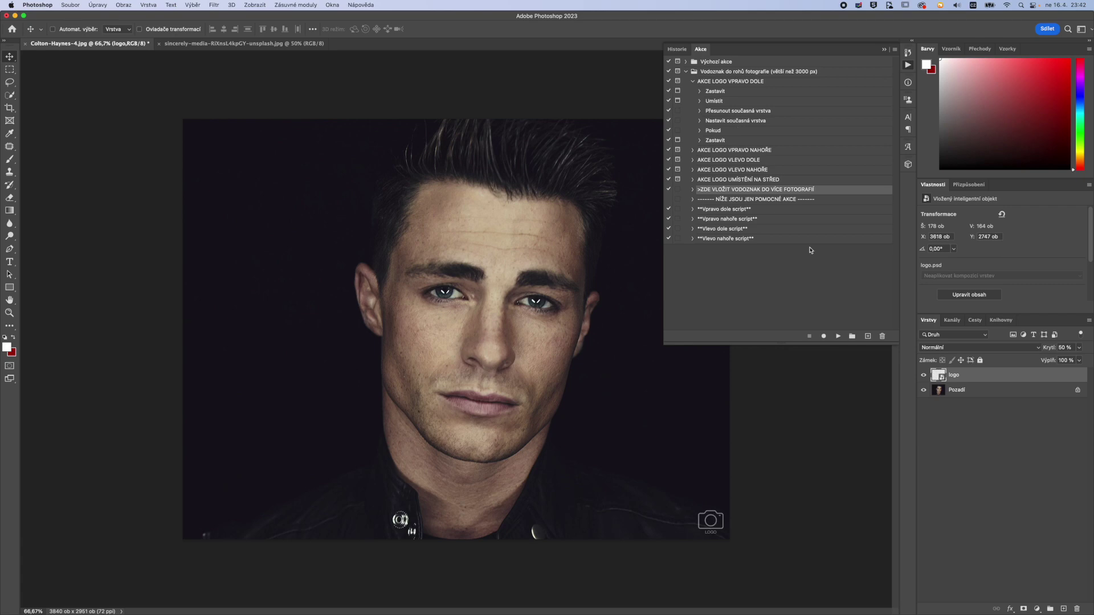
{"action": "left_click_drag", "start_coordinate": [958, 375], "coordinate": [1077, 609]}
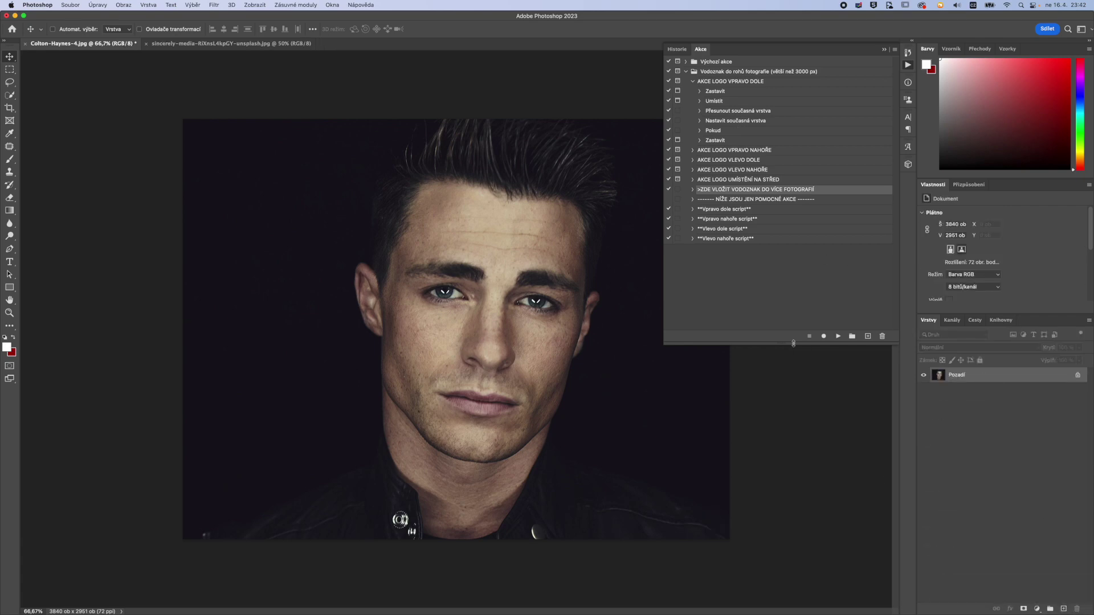
Re-record the Umístit command of AKCE LOGO VPRAVO DOLE with logo.psd at its default size, and delete the logo layer it places.
{"action": "left_click", "coordinate": [718, 101]}
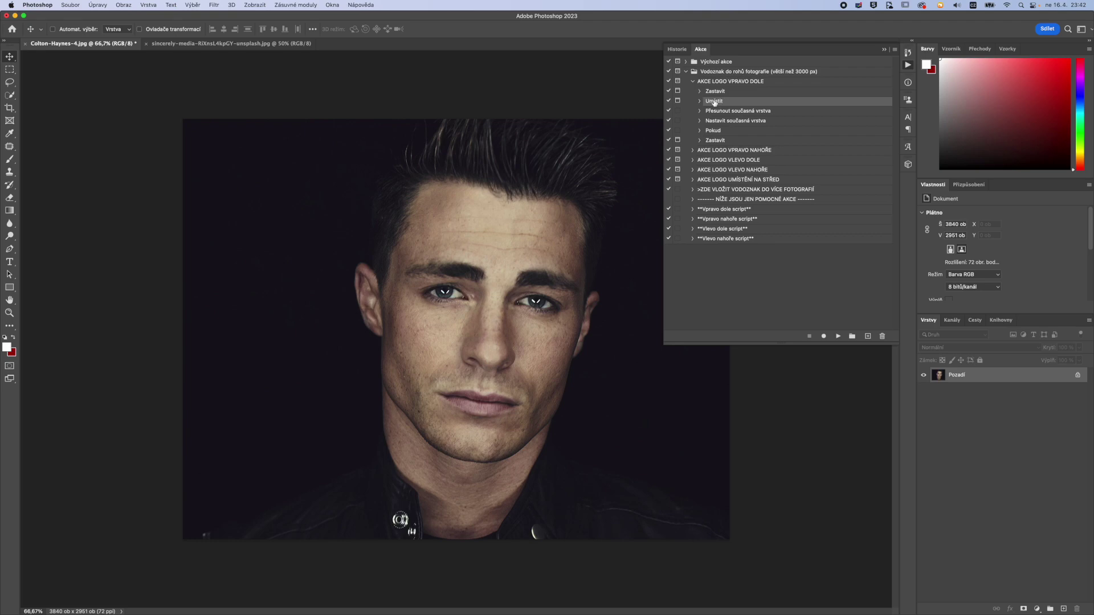
{"action": "double_click", "coordinate": [739, 103]}
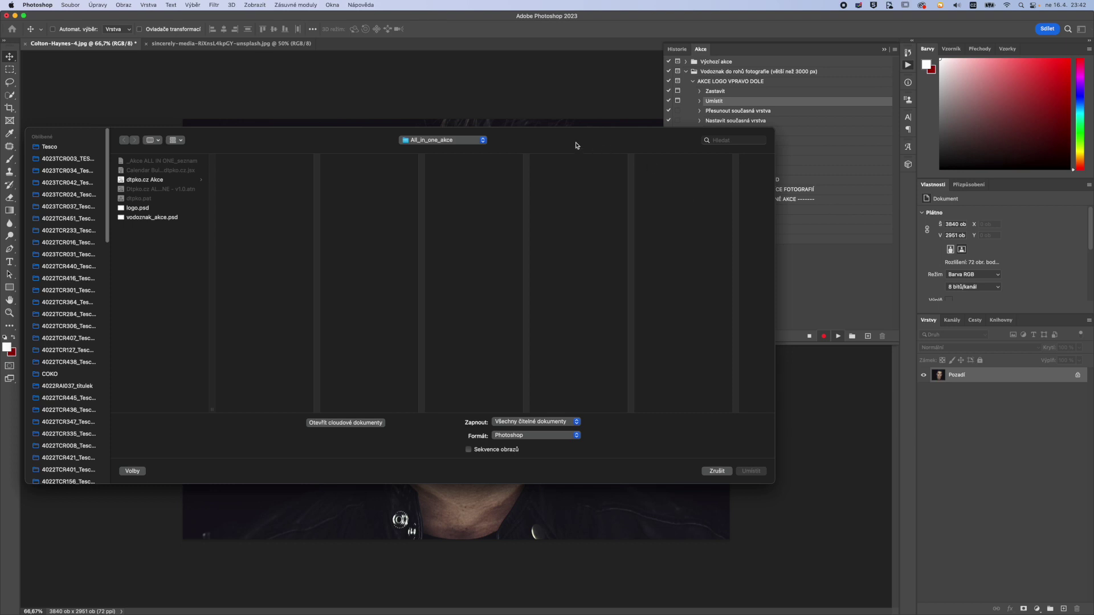
{"action": "left_click", "coordinate": [142, 211]}
{"action": "left_click", "coordinate": [142, 211]}
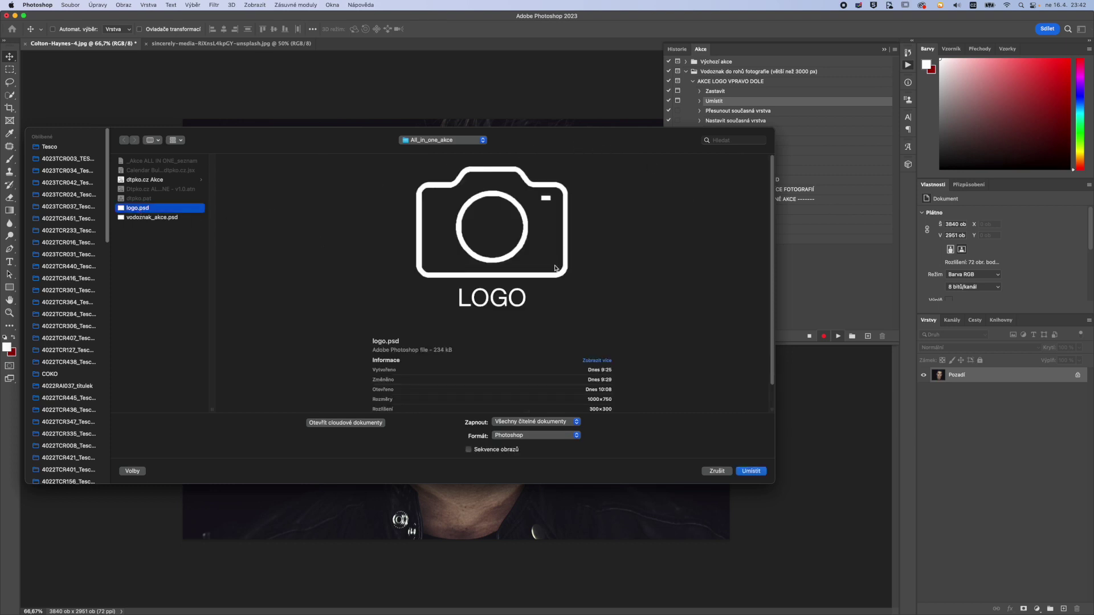
{"action": "left_click", "coordinate": [750, 473]}
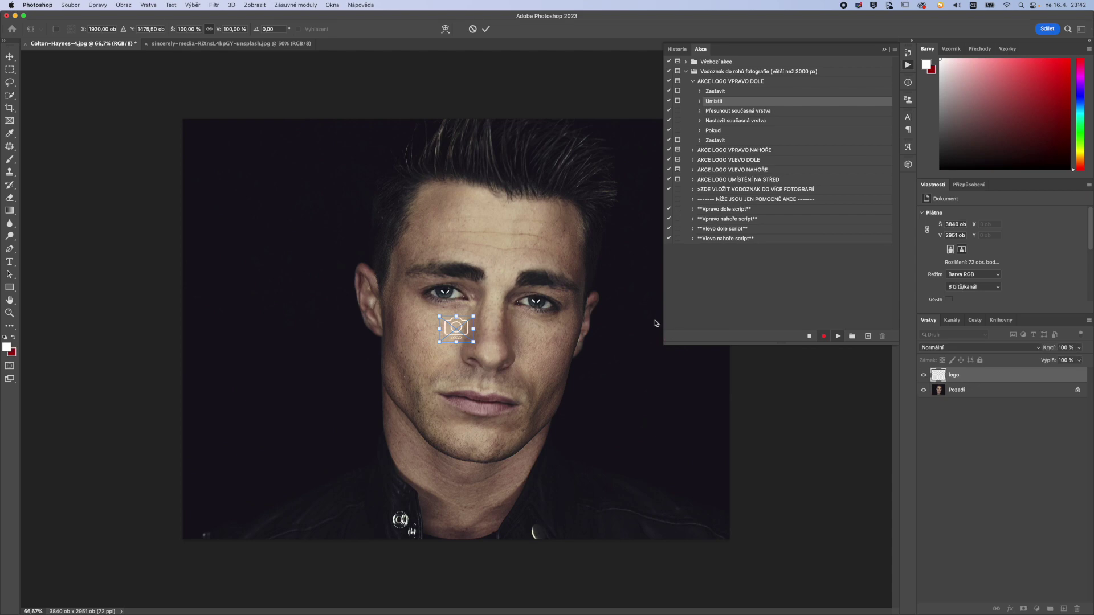
{"action": "left_click", "coordinate": [486, 31]}
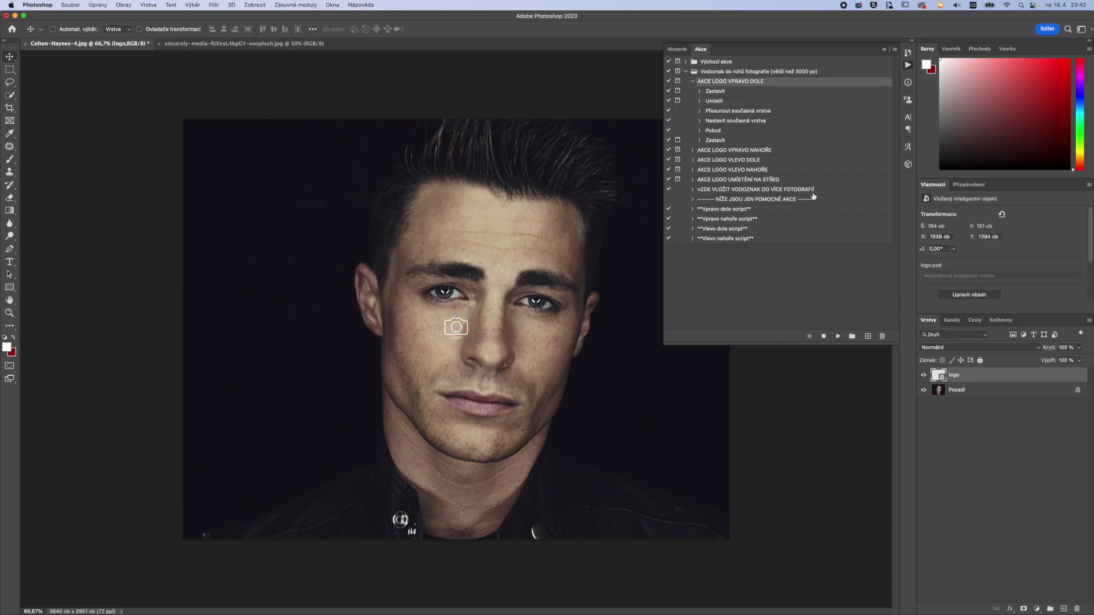
{"action": "left_click_drag", "start_coordinate": [990, 377], "coordinate": [1077, 608]}
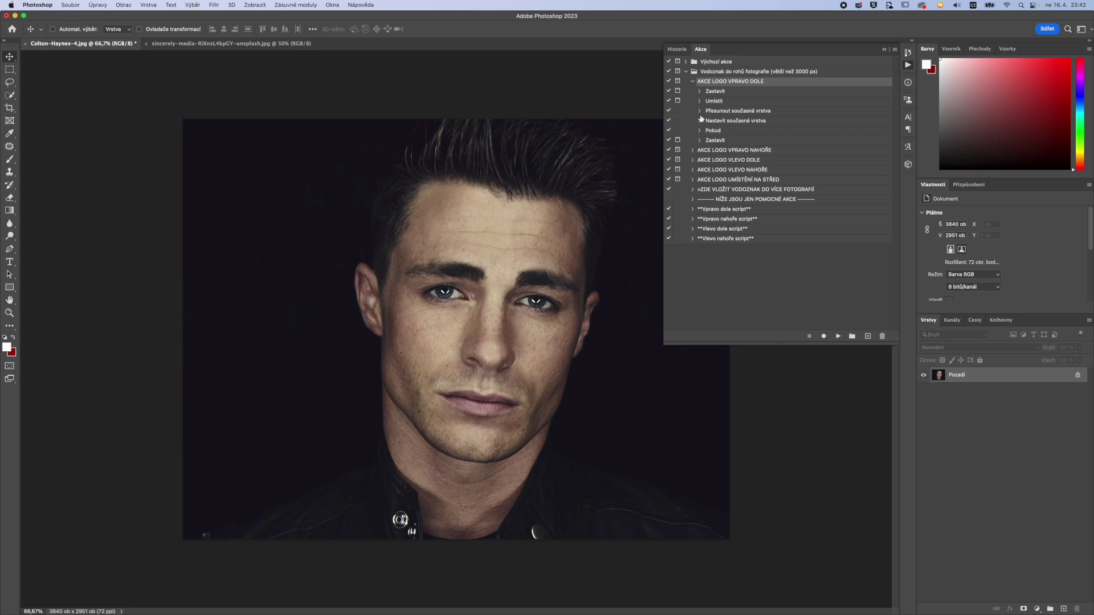
Turn off the dialog for Umístit and disable both Zastavit commands in AKCE LOGO VPRAVO DOLE.
{"action": "left_click", "coordinate": [677, 102]}
{"action": "left_click", "coordinate": [678, 140]}
{"action": "left_click", "coordinate": [677, 91]}
{"action": "left_click", "coordinate": [692, 82]}
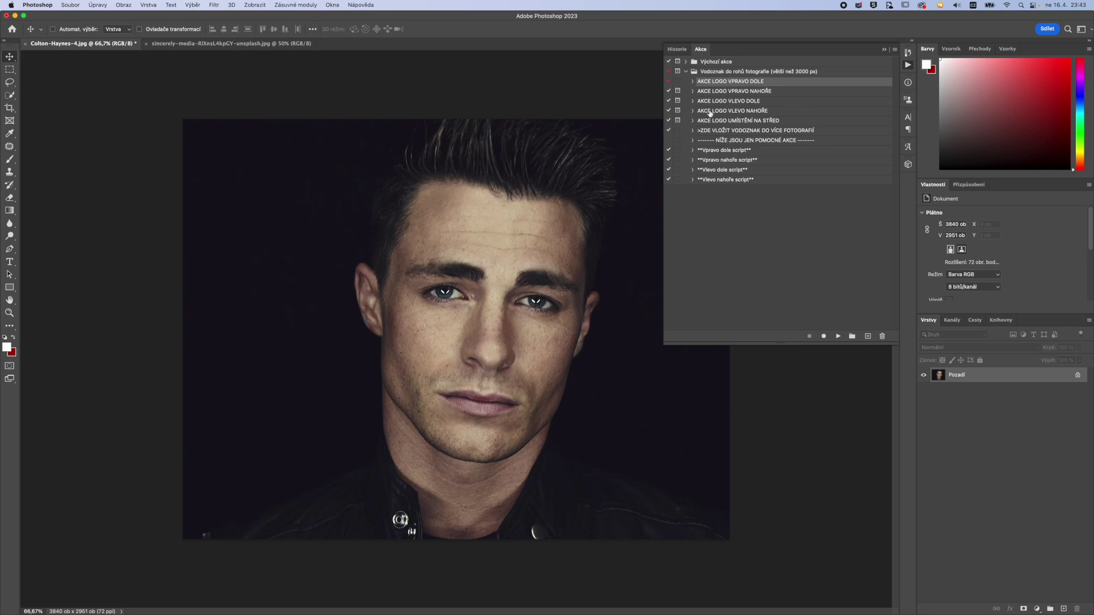
Recheck the enabled commands of AKCE LOGO VPRAVO DOLE and run the action on the portrait.
{"action": "left_click", "coordinate": [692, 81]}
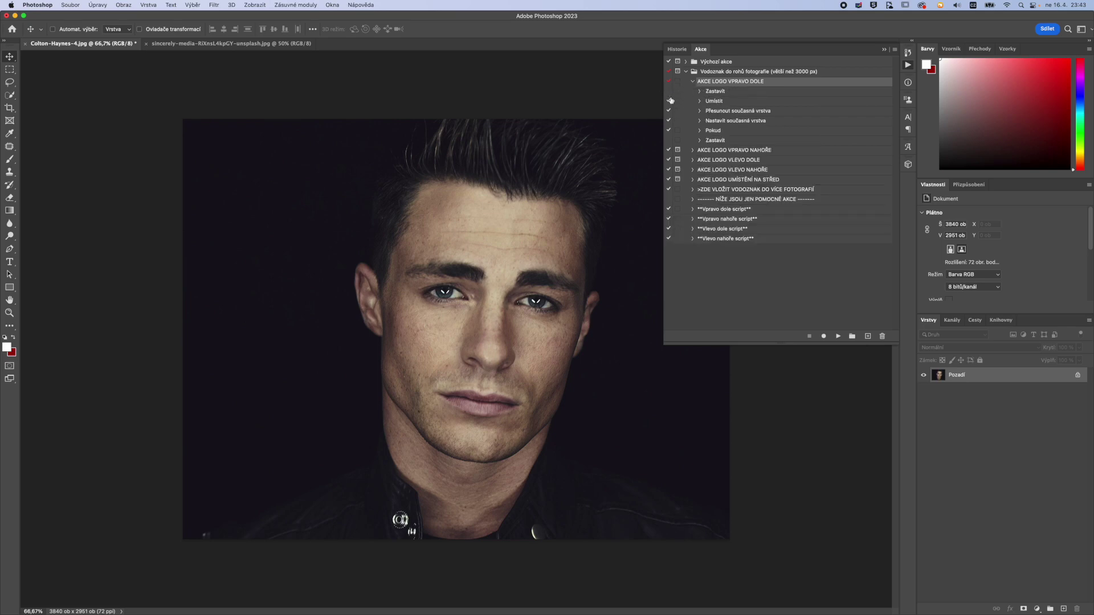
{"action": "left_click", "coordinate": [693, 83]}
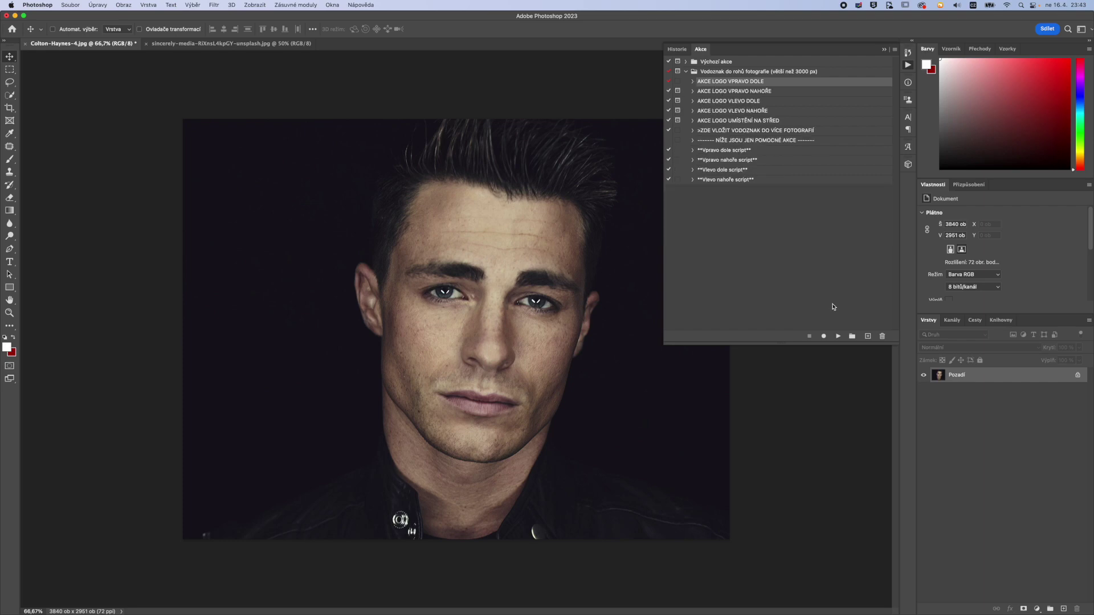
{"action": "left_click", "coordinate": [837, 336]}
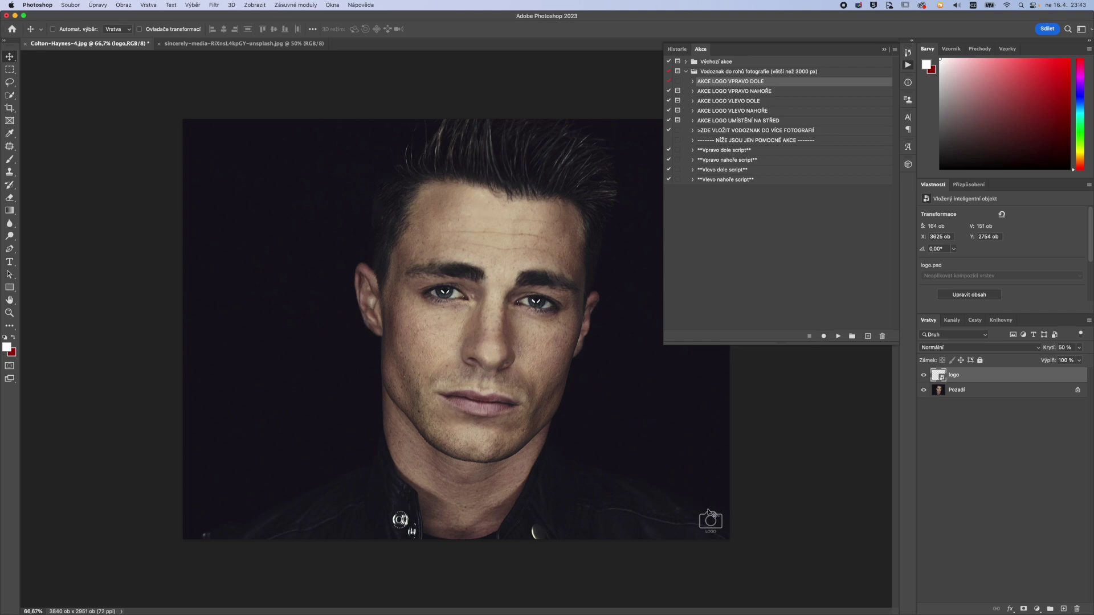
Run the >ZDE VLOŽIT VODOZNAK DO VÍCE FOTOGRAFIÍ action to open the image processor.
{"action": "left_click", "coordinate": [726, 131]}
{"action": "double_click", "coordinate": [724, 132]}
{"action": "left_click", "coordinate": [714, 132]}
{"action": "left_click", "coordinate": [716, 229]}
{"action": "left_click", "coordinate": [726, 133]}
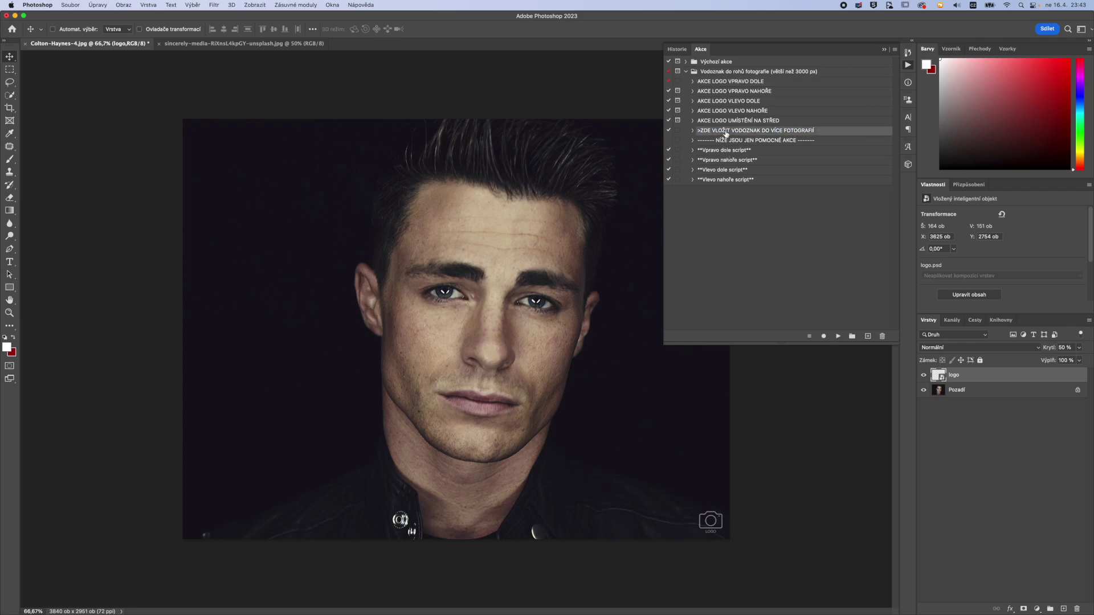
{"action": "left_click", "coordinate": [838, 337]}
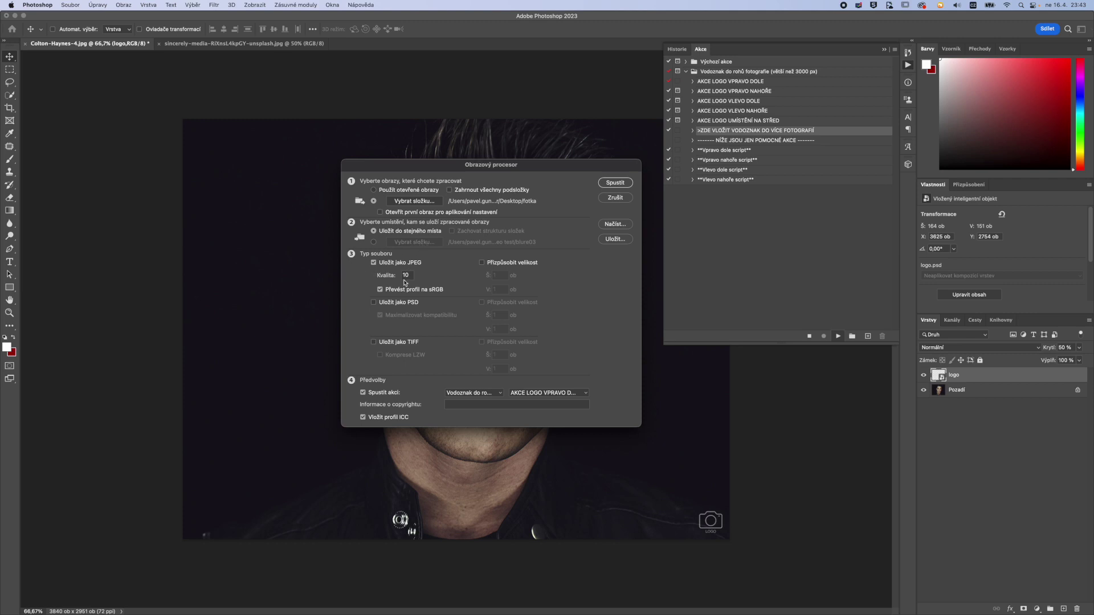
Try selecting AKCE LOGO VPRAVO DOLE from the Vodoznak do rohů fotografie set for the image processor, then cancel it and collapse the batch action.
{"action": "left_click", "coordinate": [498, 393]}
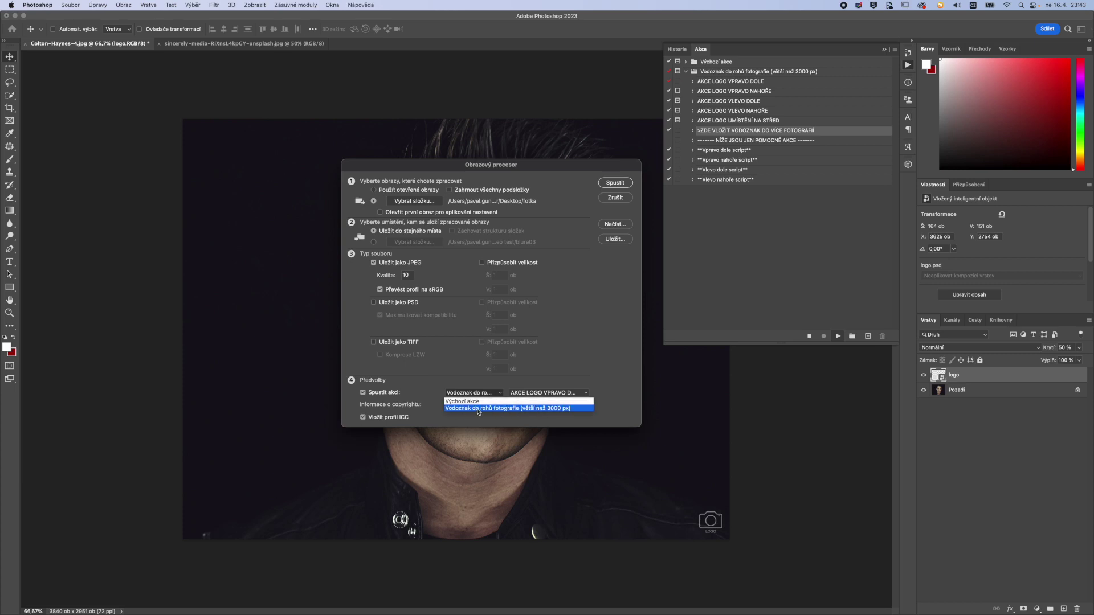
{"action": "left_click", "coordinate": [523, 409]}
{"action": "left_click", "coordinate": [581, 394]}
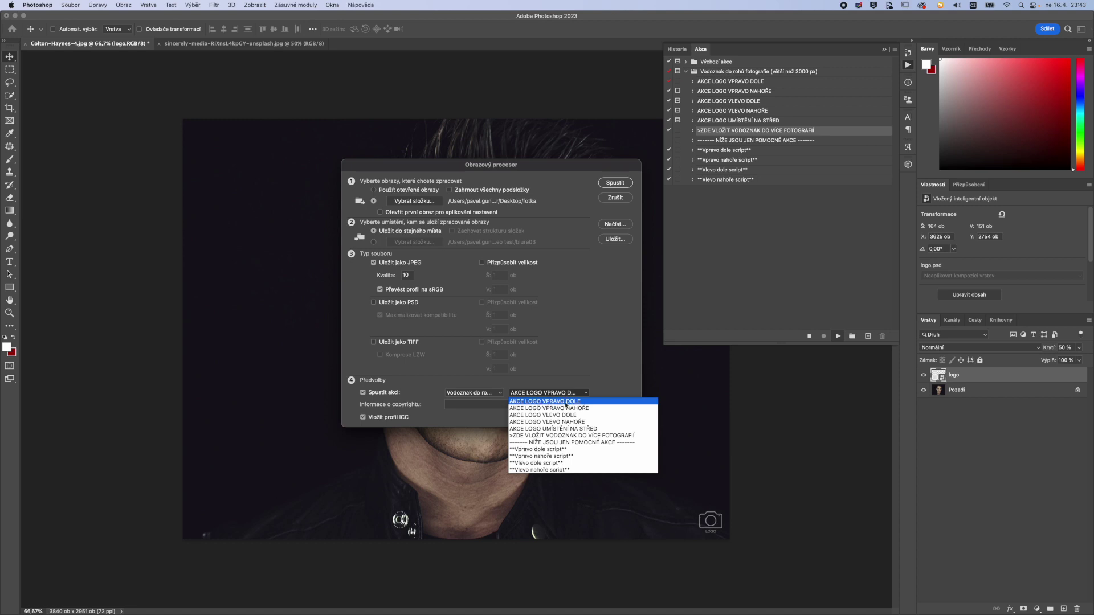
{"action": "left_click", "coordinate": [580, 340]}
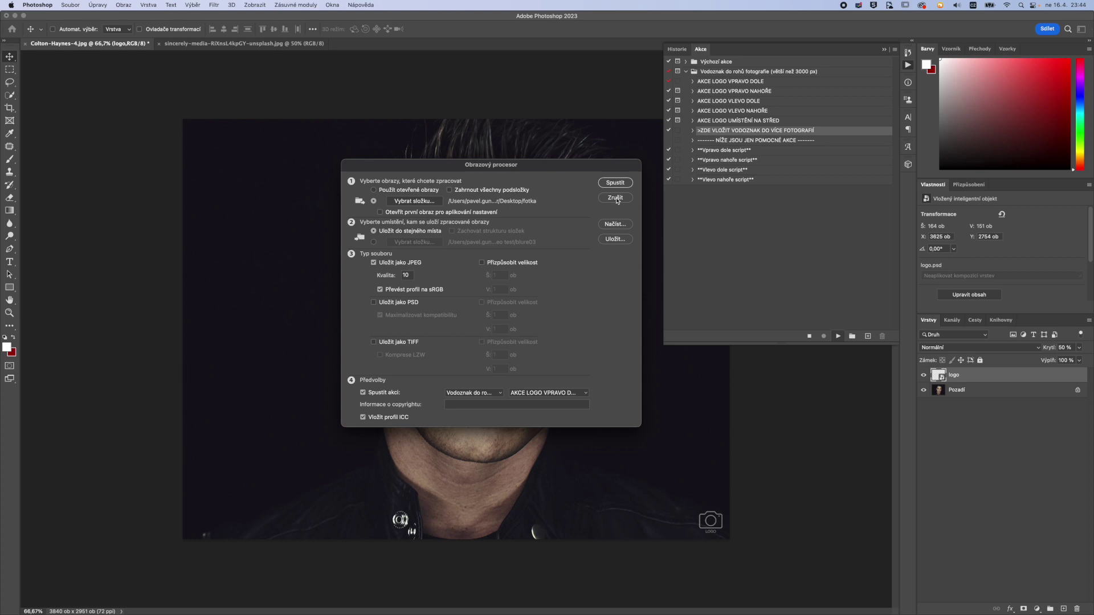
{"action": "left_click", "coordinate": [617, 199]}
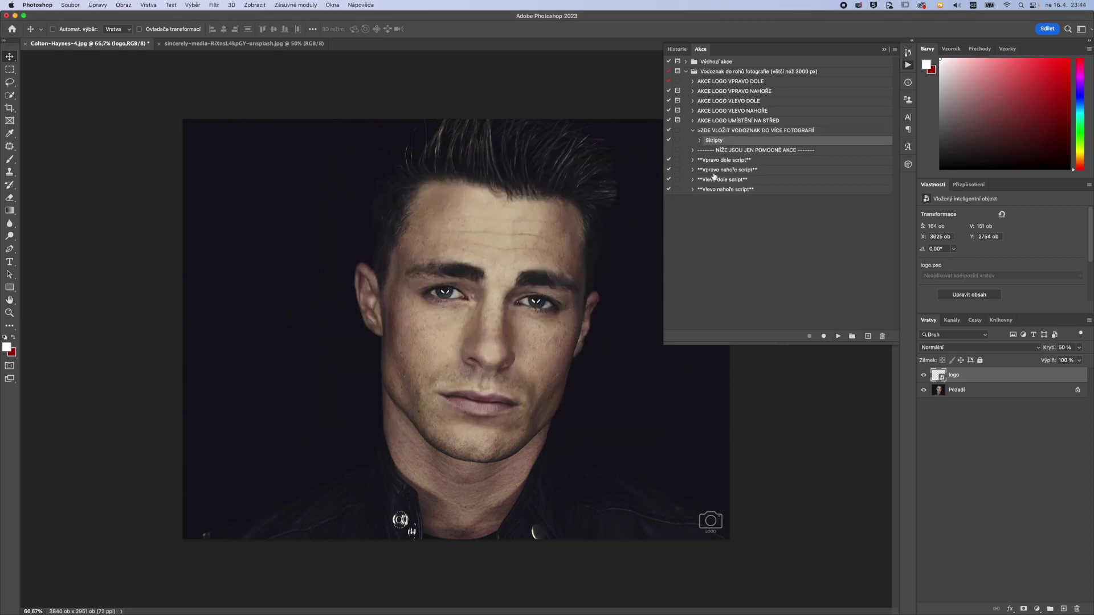
{"action": "left_click", "coordinate": [693, 130]}
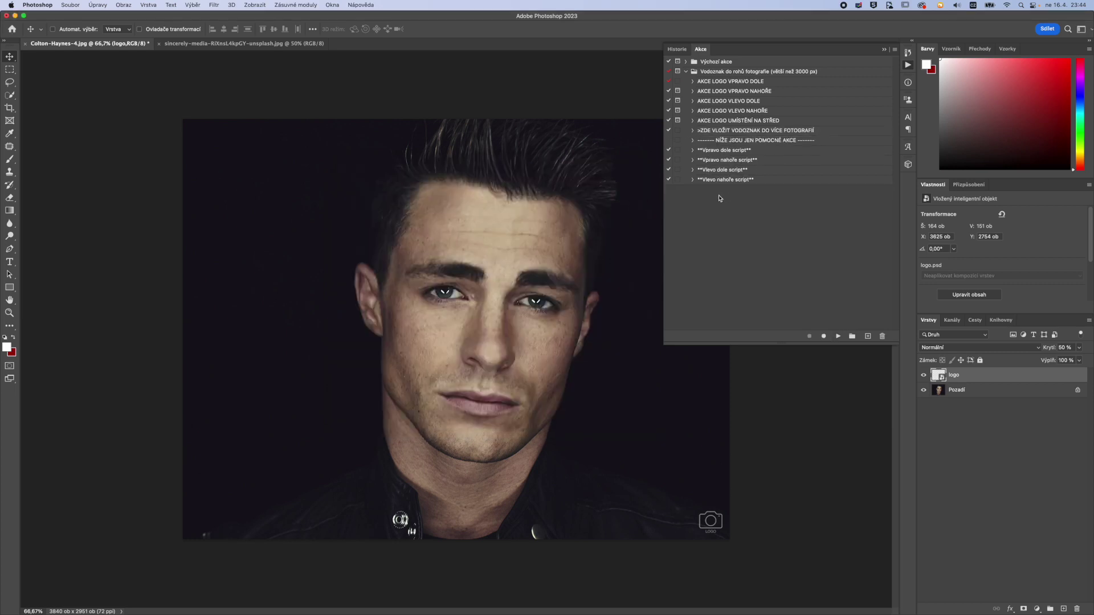
Re-enable both Zastavit commands in AKCE LOGO VPRAVO DOLE and turn on the dialogs for them and for Umístit.
{"action": "left_click", "coordinate": [693, 81]}
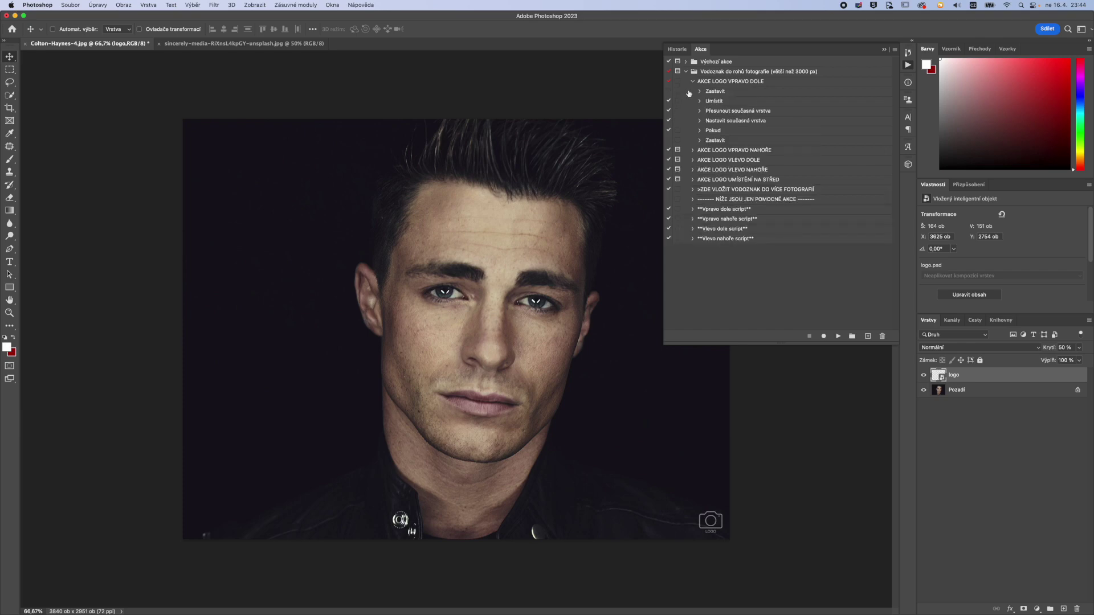
{"action": "left_click", "coordinate": [669, 91]}
{"action": "left_click", "coordinate": [669, 140]}
{"action": "left_click", "coordinate": [678, 140]}
{"action": "left_click", "coordinate": [678, 91]}
{"action": "left_click", "coordinate": [678, 101]}
{"action": "left_click", "coordinate": [693, 81]}
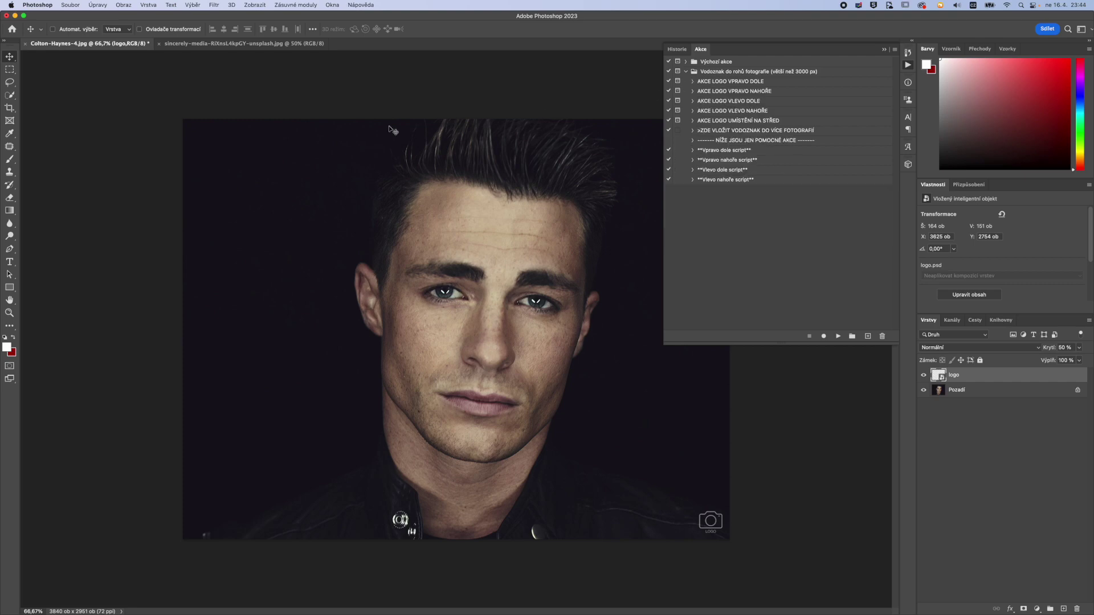
Run the AKCE LOGO VLEVO DOLE action on the photo of the bride and bridesmaids, continuing past its introductory message.
{"action": "left_click", "coordinate": [239, 44]}
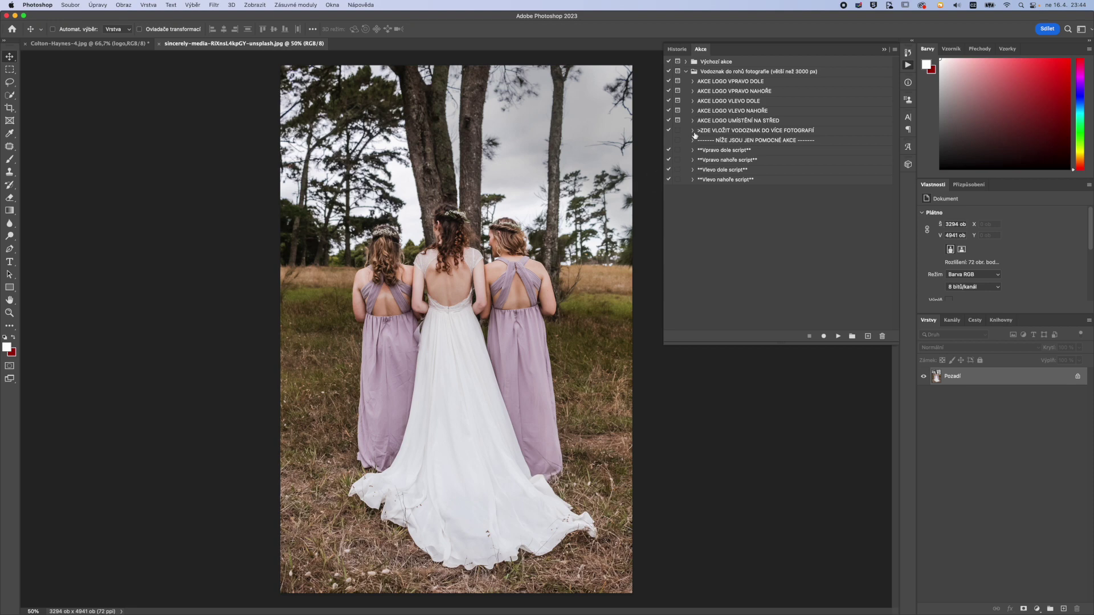
{"action": "left_click", "coordinate": [722, 84]}
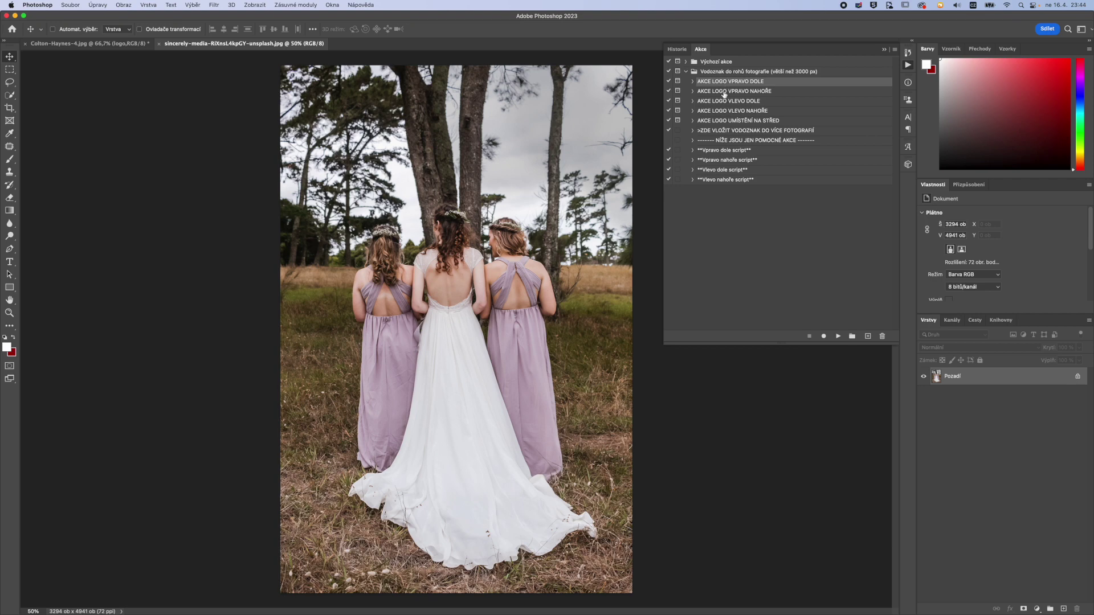
{"action": "left_click", "coordinate": [721, 103]}
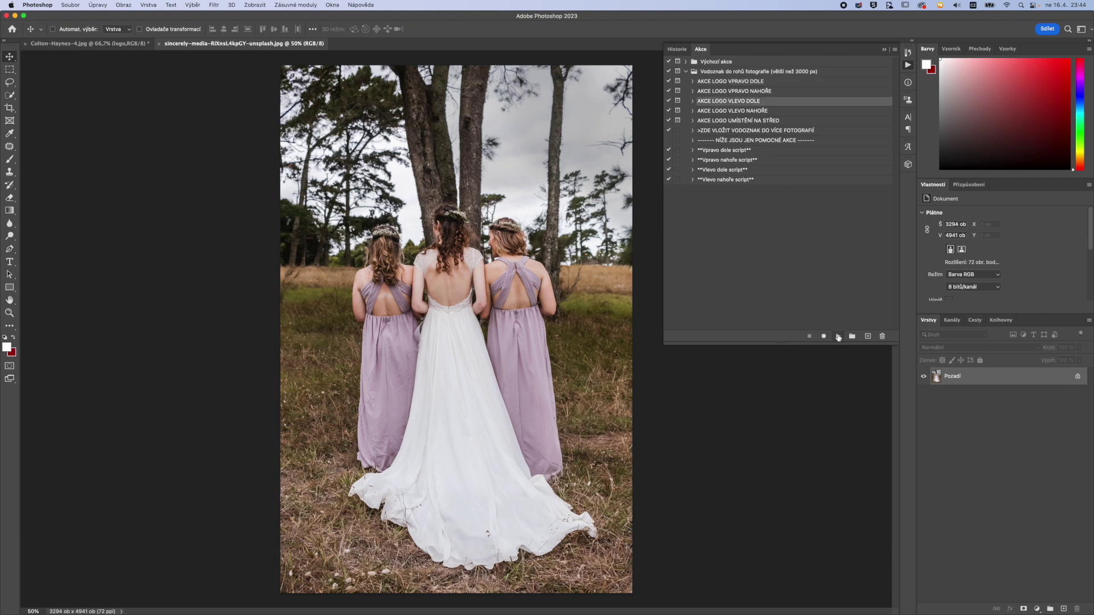
{"action": "left_click", "coordinate": [839, 337]}
{"action": "left_click", "coordinate": [583, 266]}
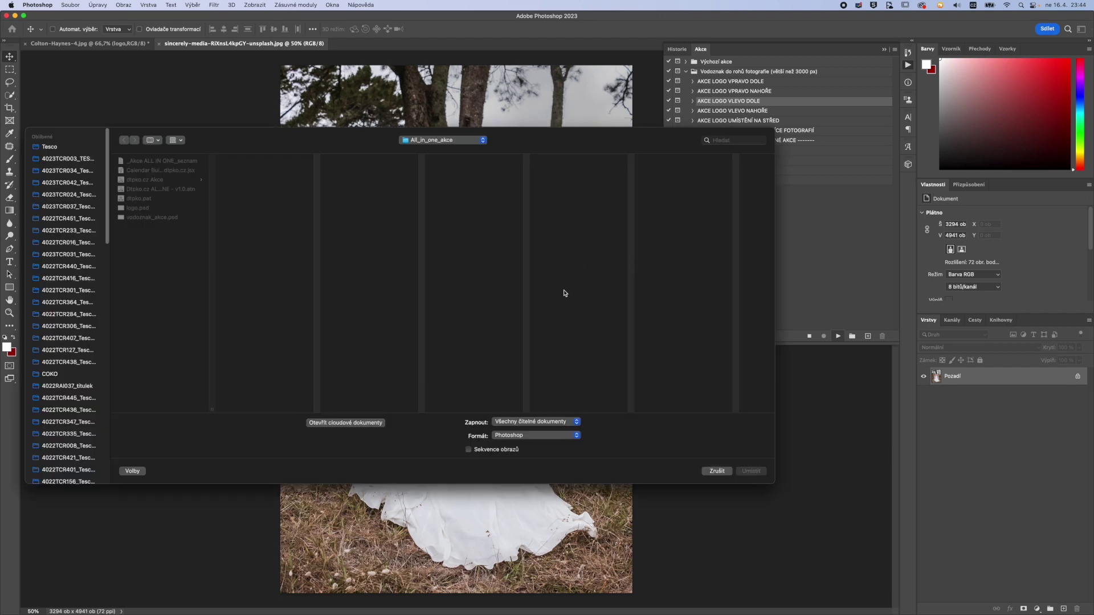
Place logo.psd enlarged so the logo is about 263 × 243 px, and let the action finish.
{"action": "left_click", "coordinate": [140, 208]}
{"action": "left_click", "coordinate": [751, 471]}
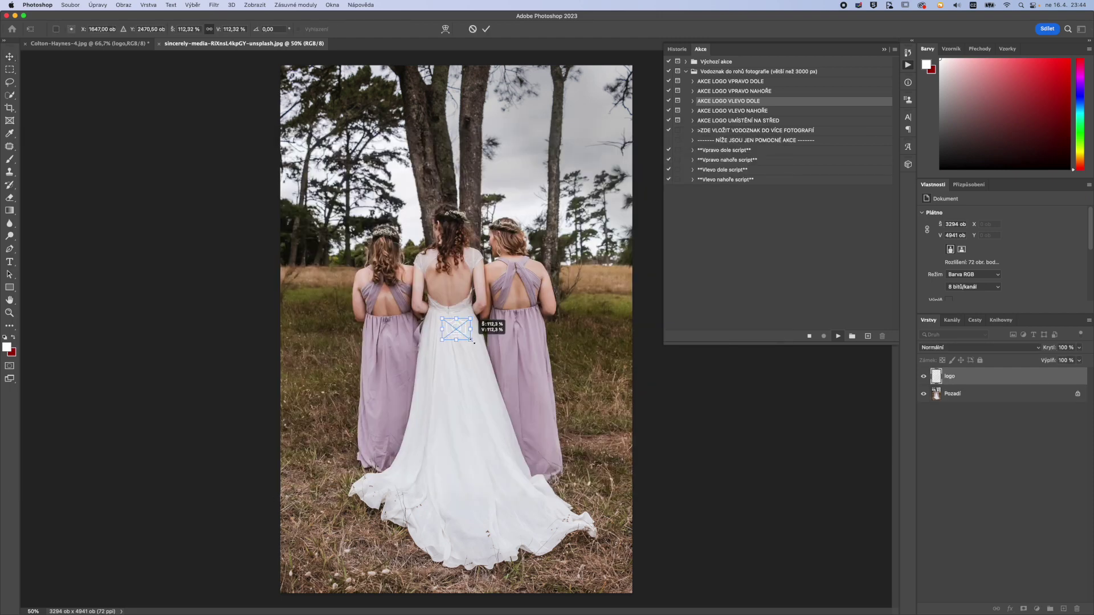
{"action": "left_click", "coordinate": [490, 32]}
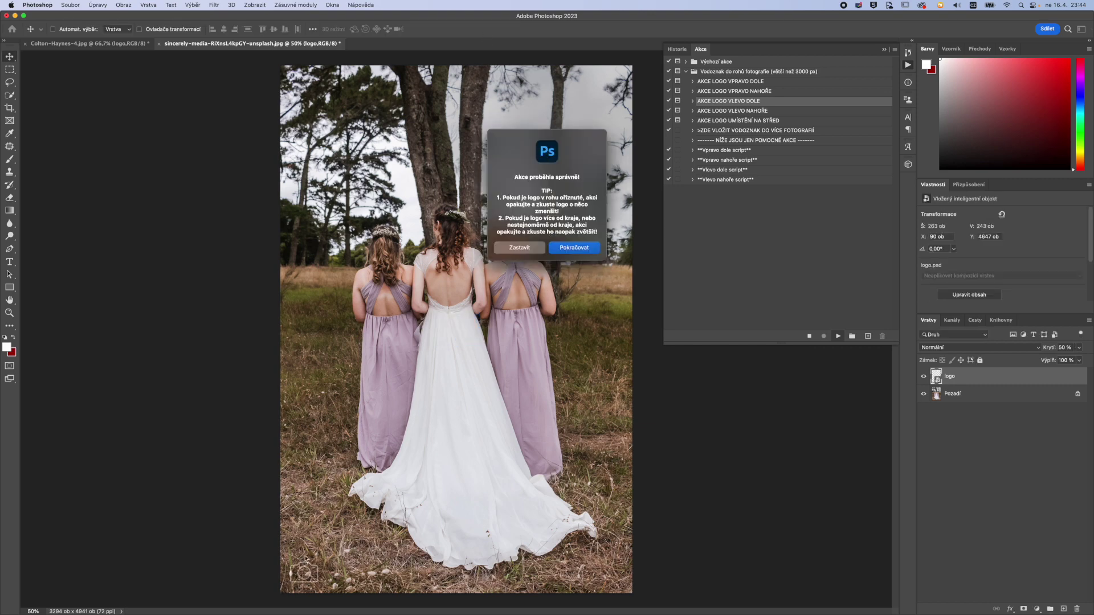
{"action": "left_click", "coordinate": [580, 248]}
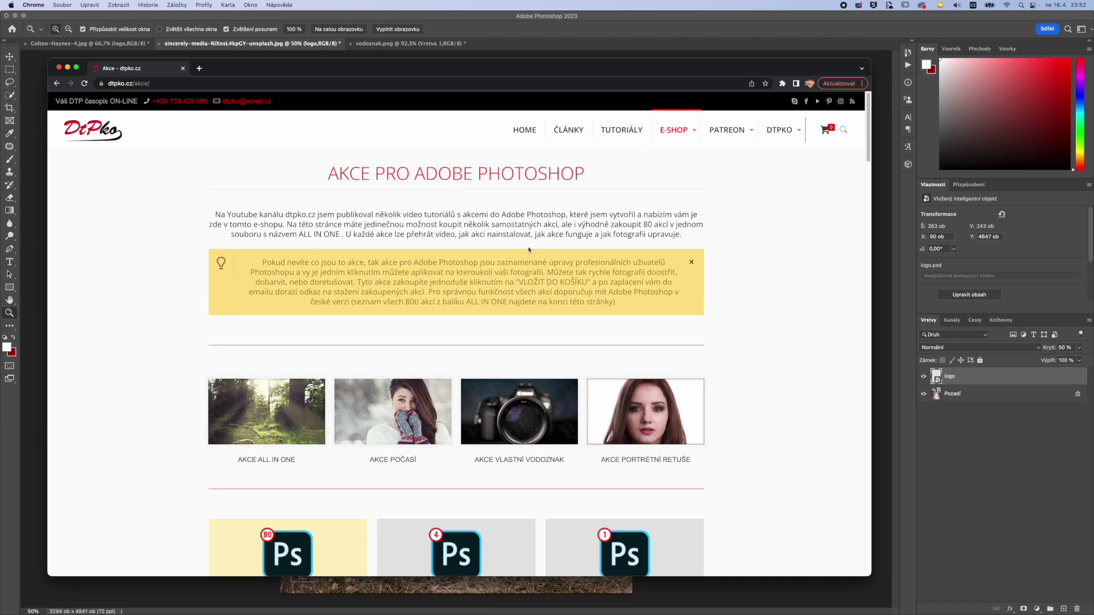
Look over the Photoshop action packages offered on the dtpko.cz/akce page in Chrome.
{"action": "scroll", "coordinate": [529, 250], "scroll_direction": "down", "scroll_amount": 5}
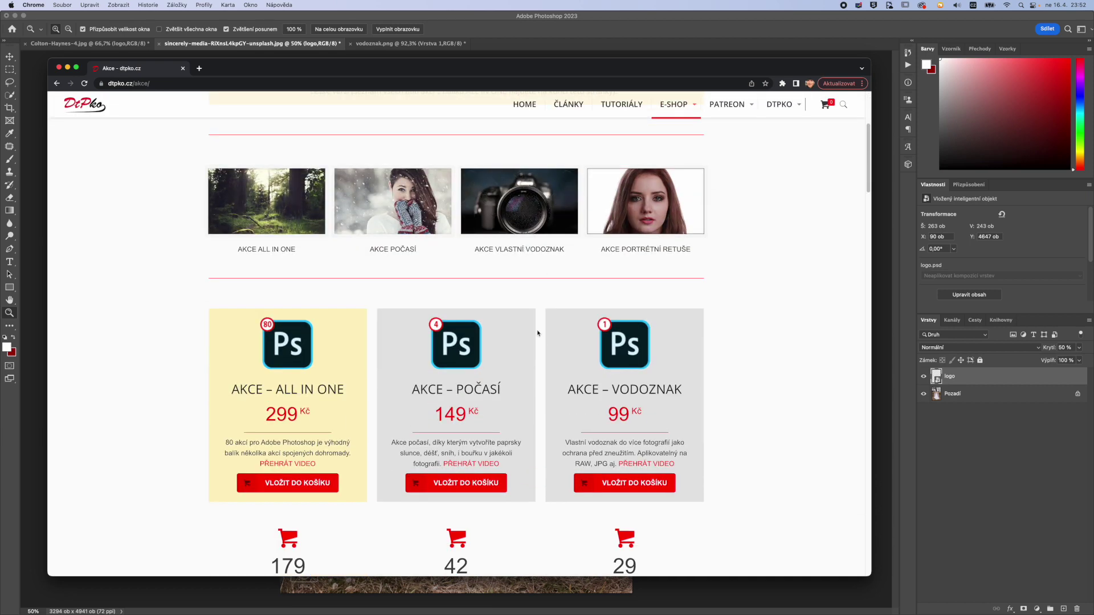